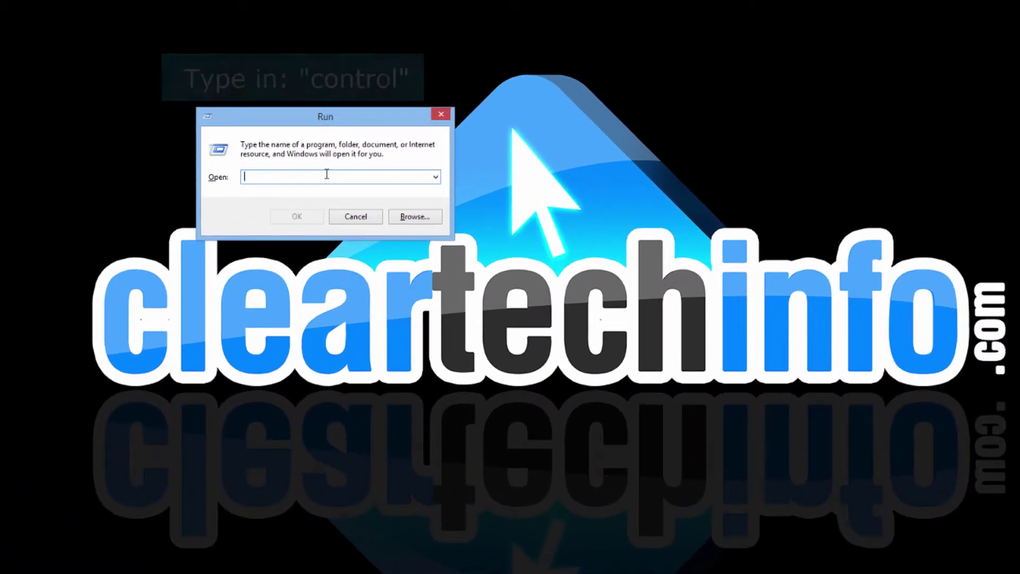
{"action": "type", "text": "control"}
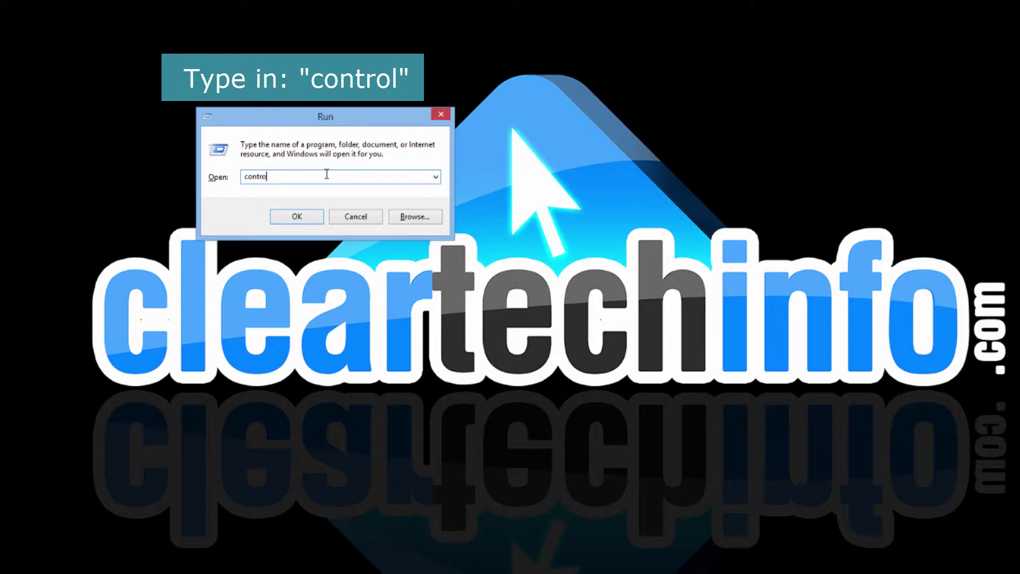
Launch Control Panel and set View by to Large icons.
{"action": "left_click", "coordinate": [297, 216]}
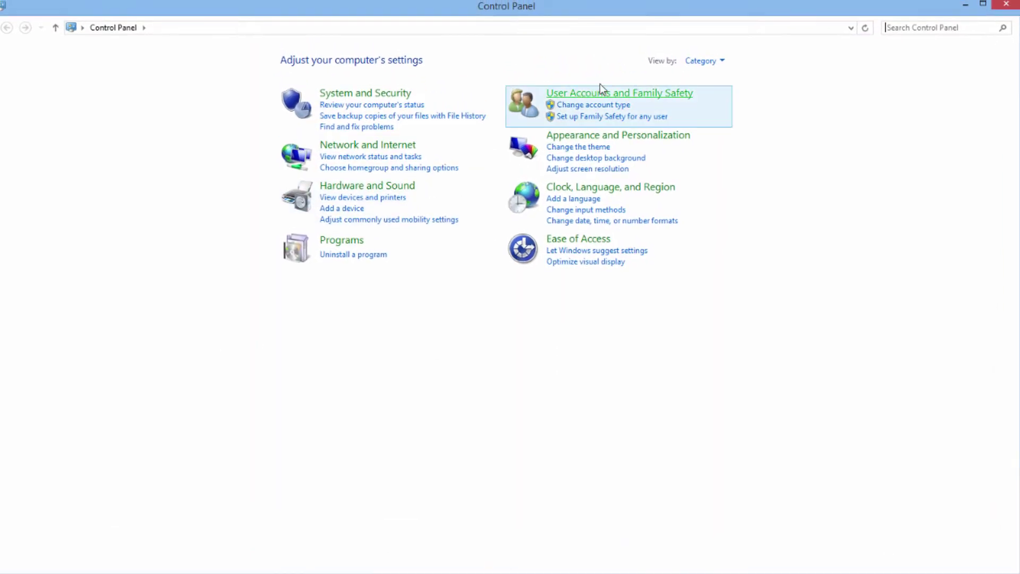
{"action": "left_click", "coordinate": [718, 61]}
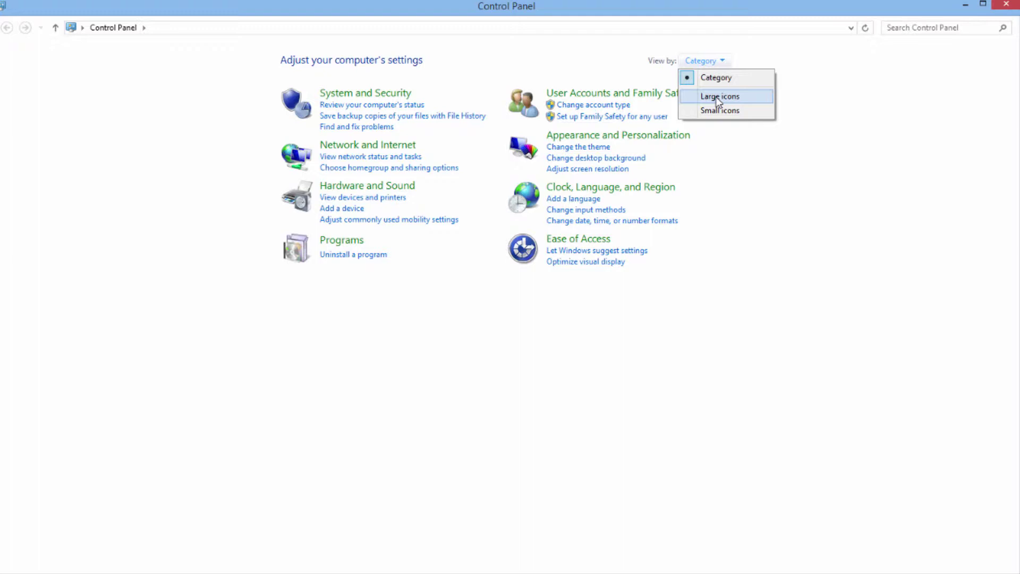
{"action": "left_click", "coordinate": [719, 97]}
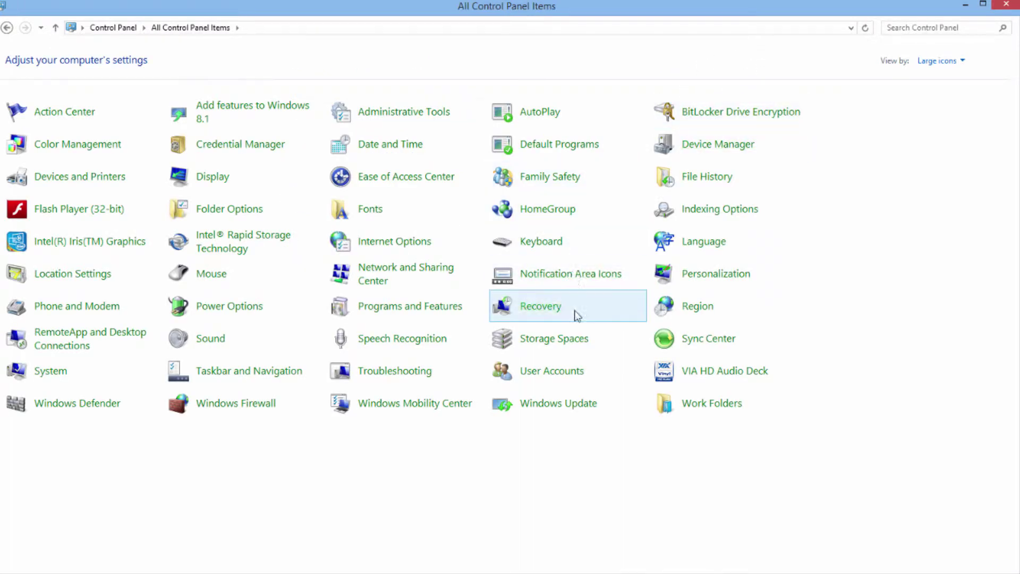
Open User Accounts from the All Control Panel Items list.
{"action": "left_click", "coordinate": [551, 370]}
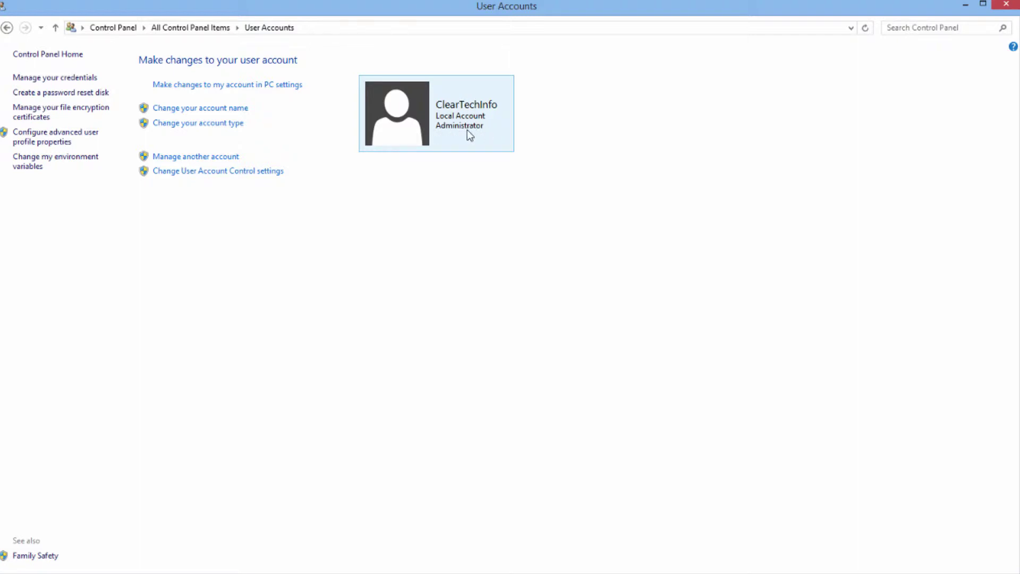
Select Administrator as ClearTechInfo's account type on the Change Your Account Type page.
{"action": "left_click", "coordinate": [189, 126]}
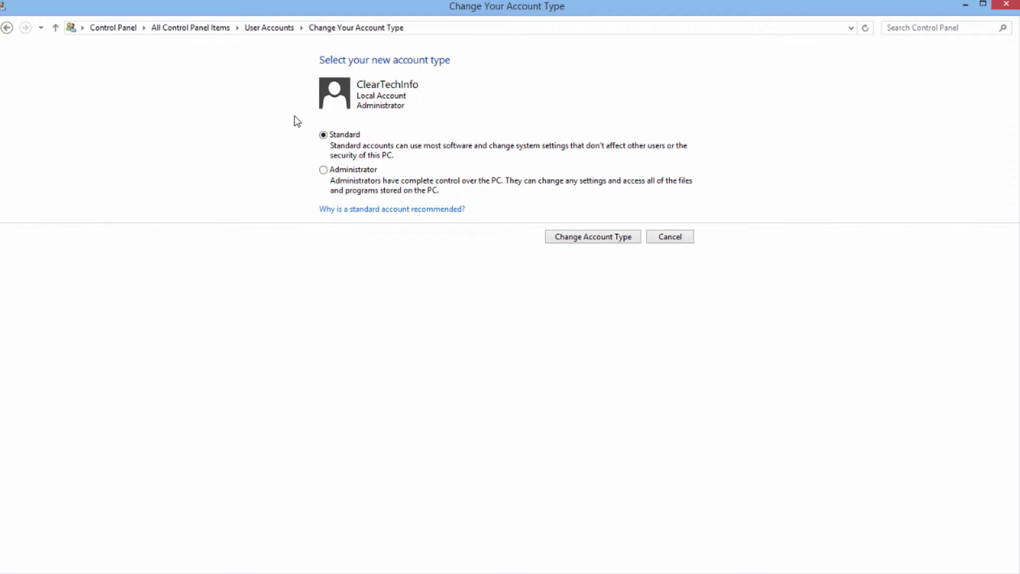
{"action": "left_click", "coordinate": [323, 170]}
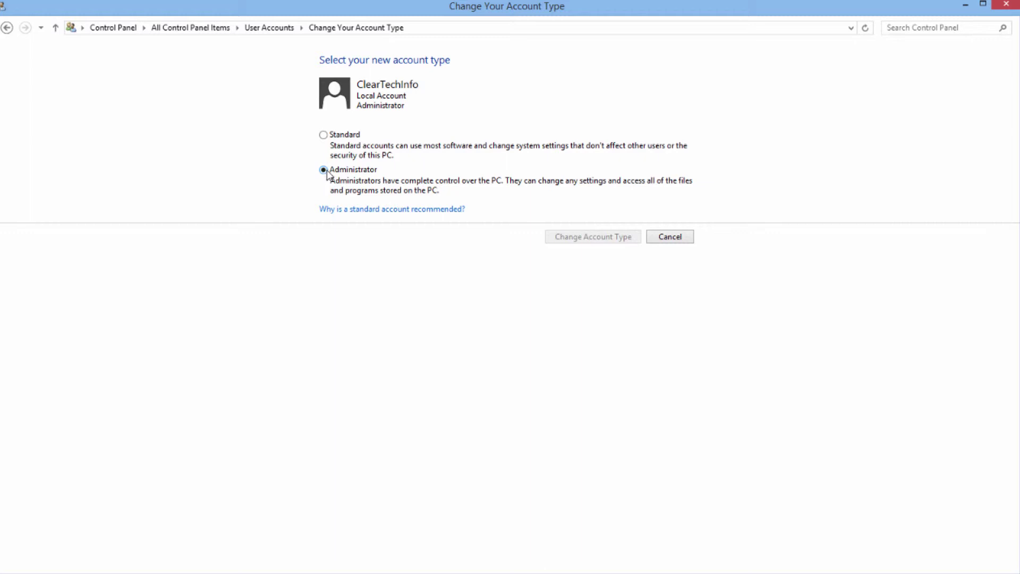